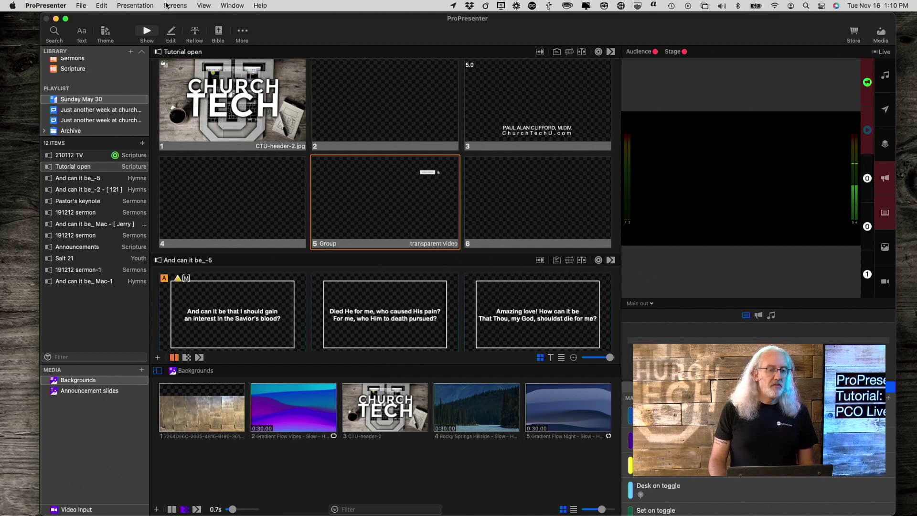
Step: Open the Planning Center services settings from the application menu, then close them
{"action": "left_click", "coordinate": [41, 6]}
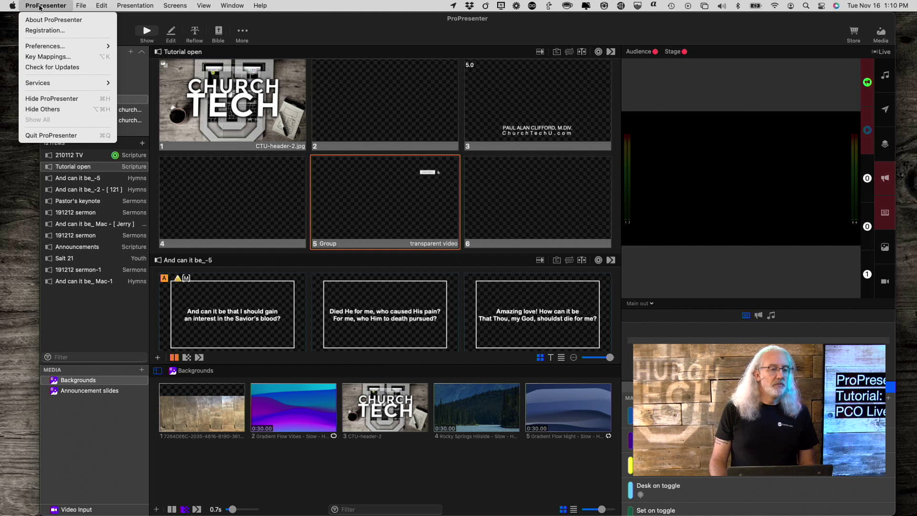
{"action": "mouse_move", "coordinate": [40, 52]}
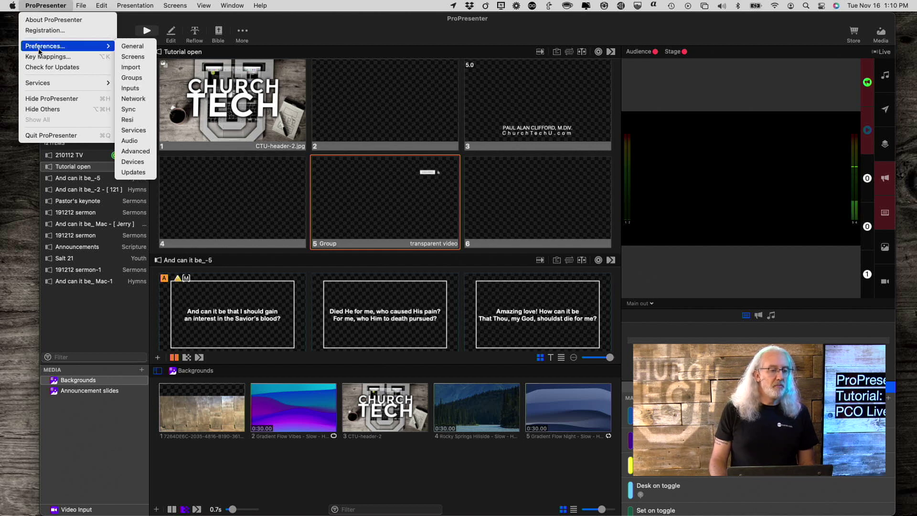
{"action": "left_click", "coordinate": [127, 133]}
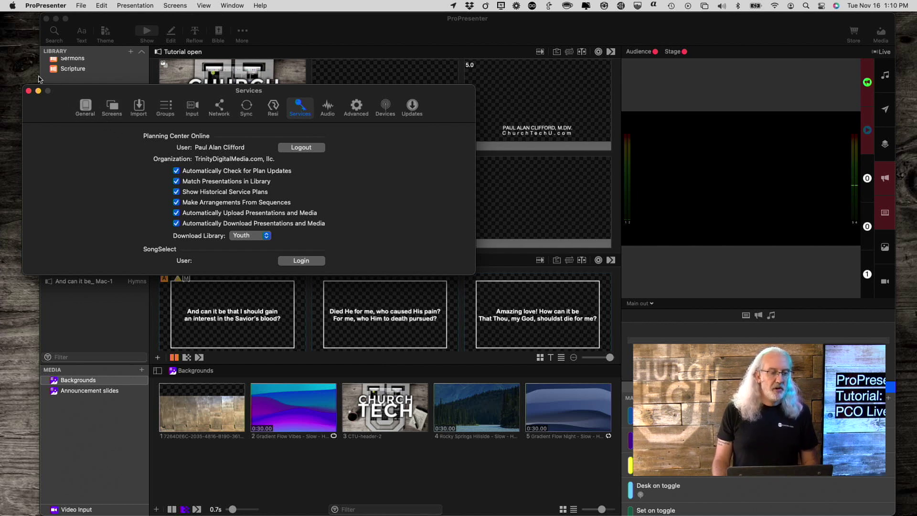
{"action": "left_click", "coordinate": [29, 90]}
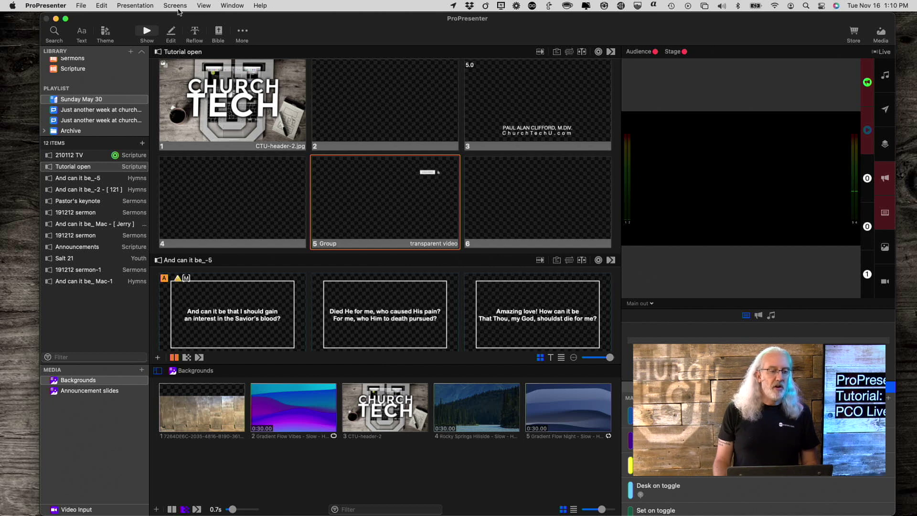
Step: Open the Planning Center Live window from the View menu and drag it to mid-screen
{"action": "left_click", "coordinate": [204, 6]}
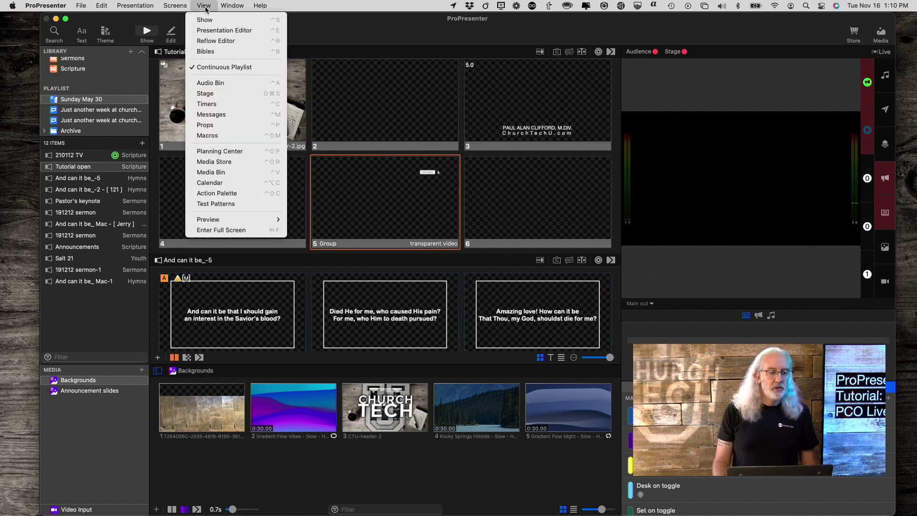
{"action": "left_click", "coordinate": [212, 152]}
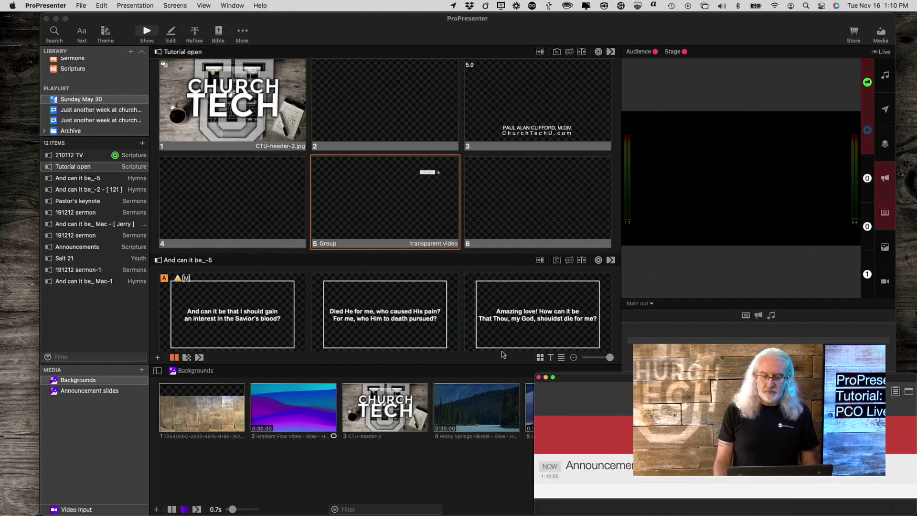
{"action": "left_click_drag", "start_coordinate": [596, 382], "coordinate": [365, 120]}
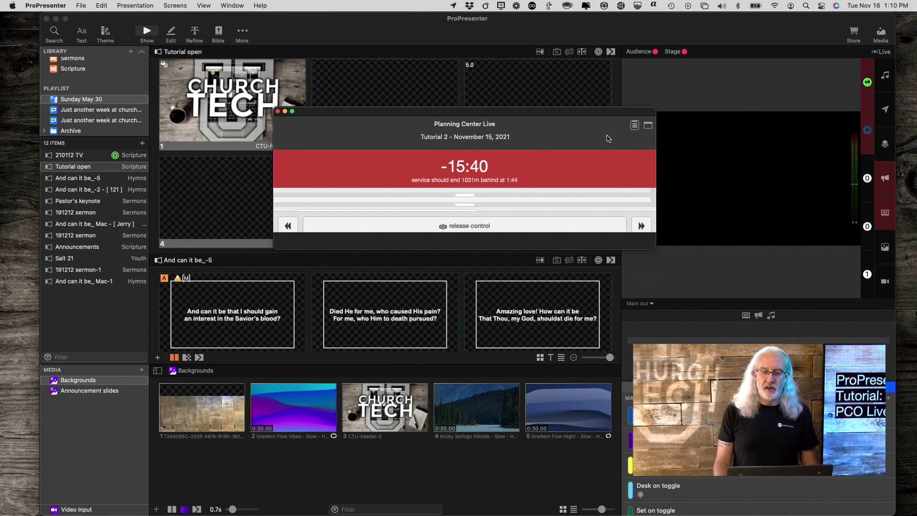
Step: Toggle the Live window's compact mode on and off, move it above the slide grid, and show its plan list
{"action": "left_click", "coordinate": [649, 127]}
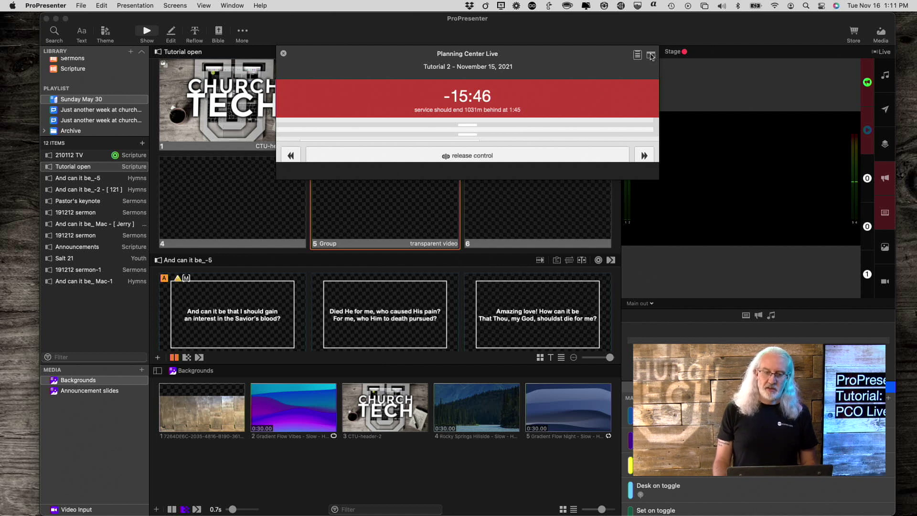
{"action": "left_click", "coordinate": [651, 56]}
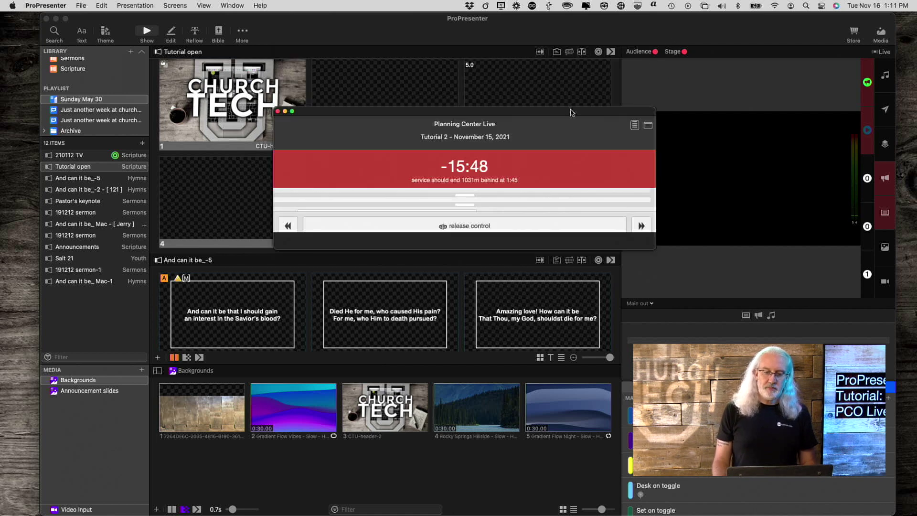
{"action": "left_click_drag", "start_coordinate": [571, 113], "coordinate": [600, 43]}
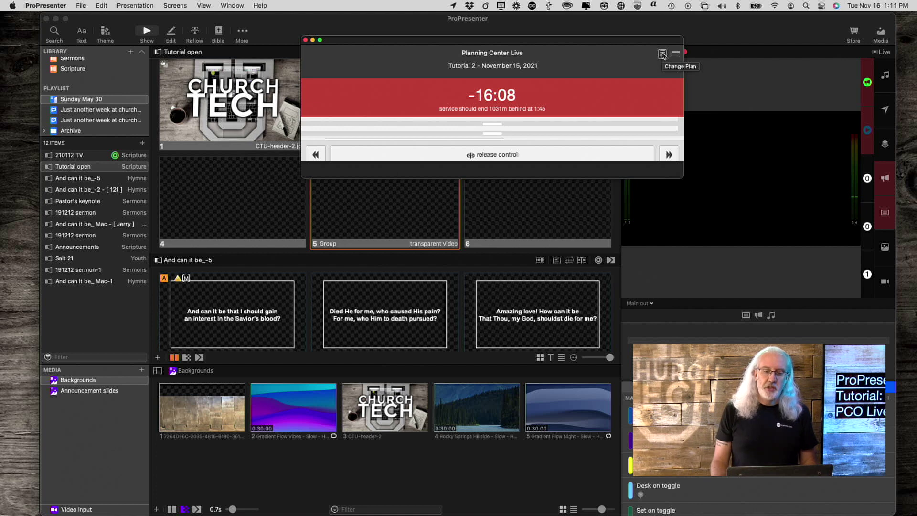
{"action": "left_click", "coordinate": [662, 55]}
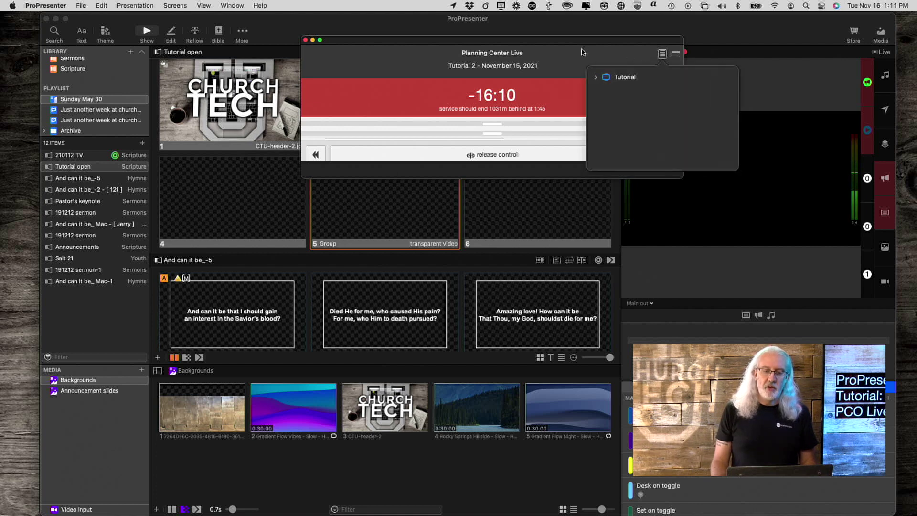
Step: Pick the Tutorial 2 - November 15, 2021 plan from the Tutorial folder and move the Live window lower right
{"action": "left_click", "coordinate": [662, 56]}
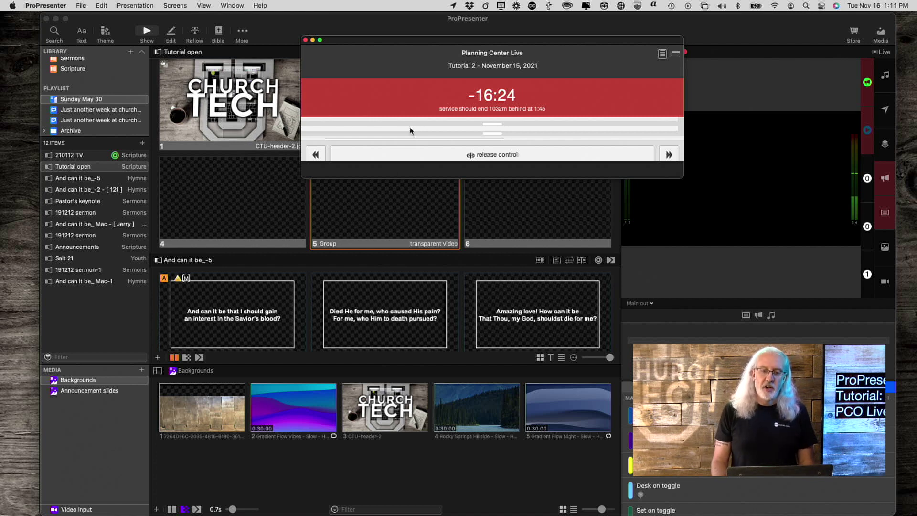
{"action": "left_click", "coordinate": [662, 53]}
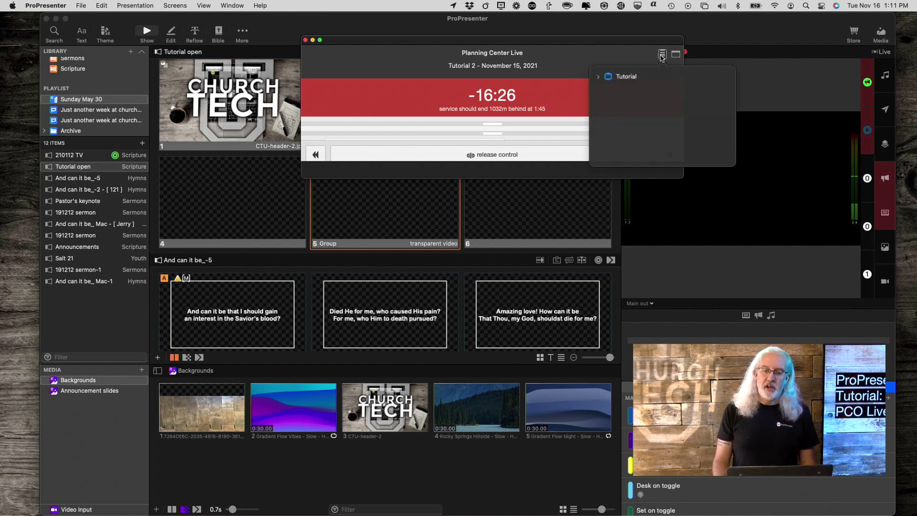
{"action": "left_click", "coordinate": [596, 78]}
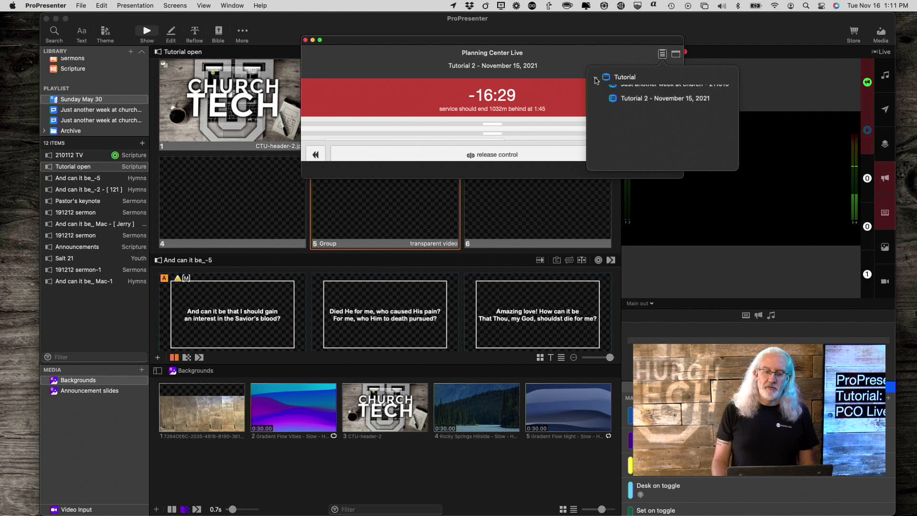
{"action": "left_click", "coordinate": [630, 106]}
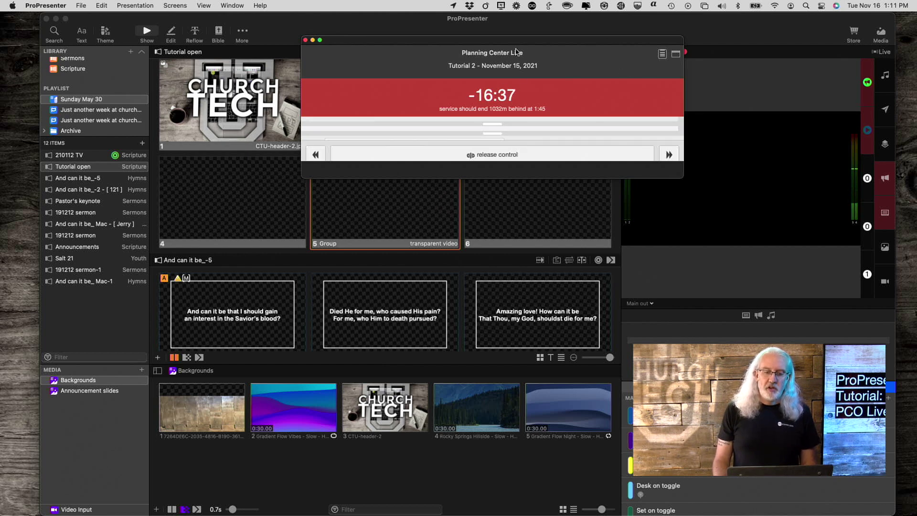
{"action": "left_click_drag", "start_coordinate": [523, 45], "coordinate": [760, 398]}
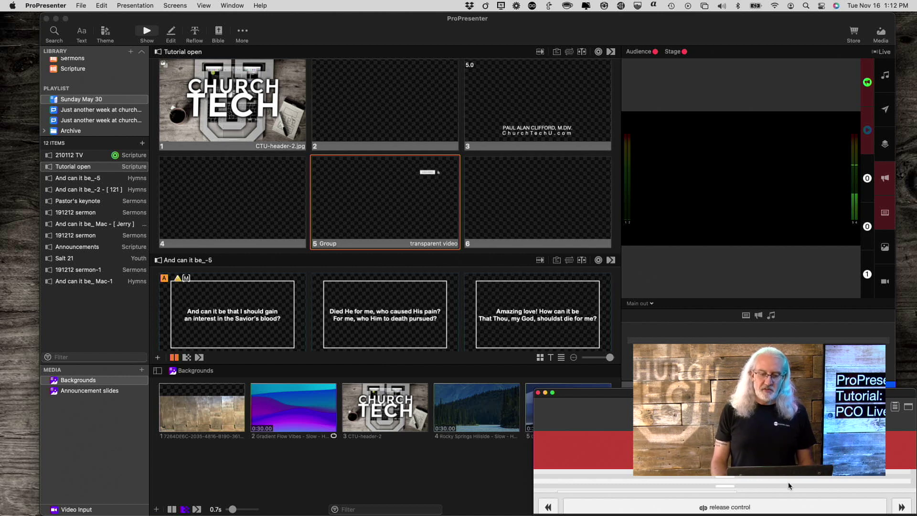
Step: Close the Planning Center Live window and open the stage layouts editor from the Screens menu
{"action": "left_click", "coordinate": [538, 393]}
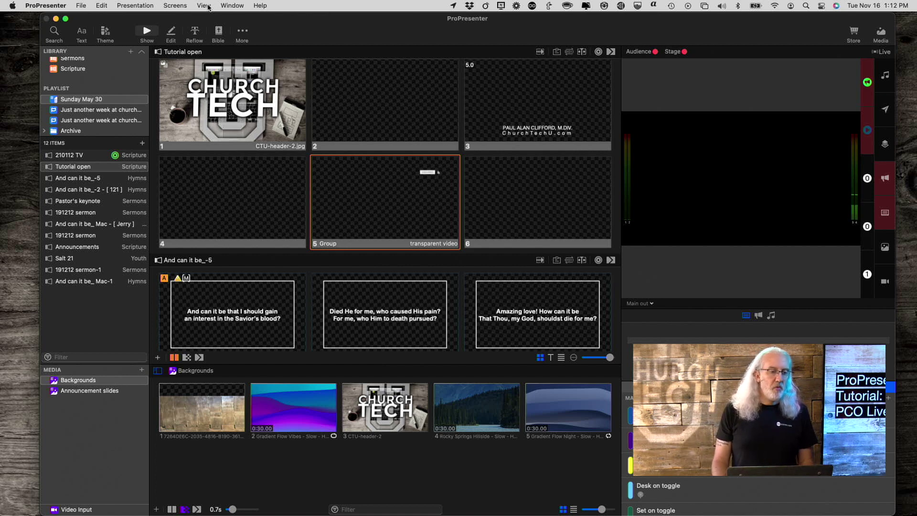
{"action": "left_click", "coordinate": [167, 6]}
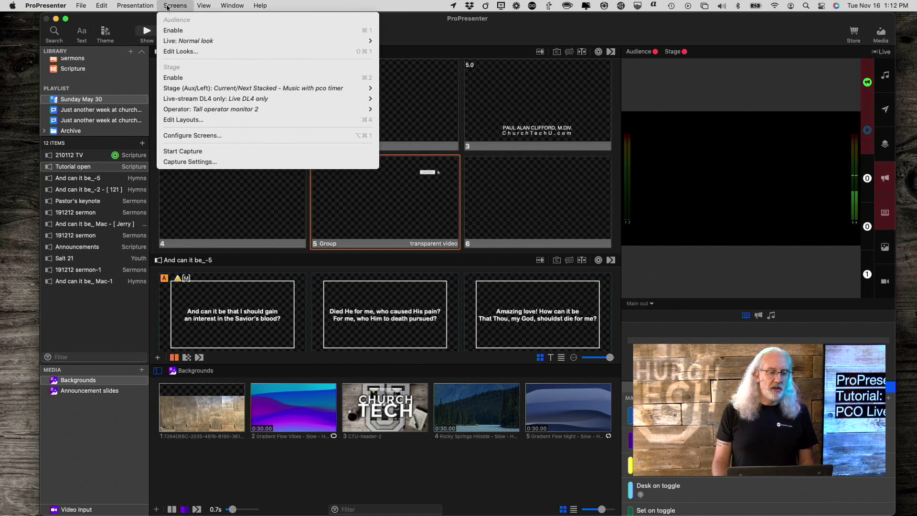
{"action": "left_click", "coordinate": [177, 119]}
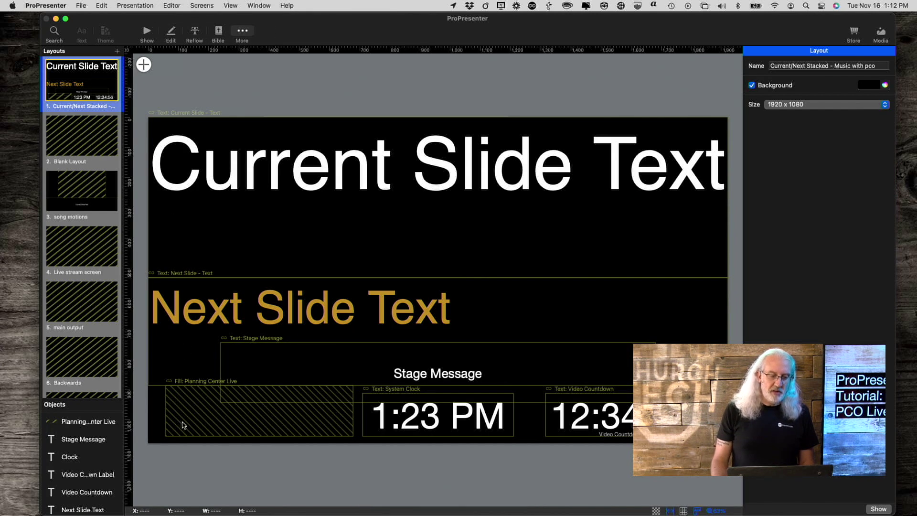
{"action": "left_click", "coordinate": [194, 405]}
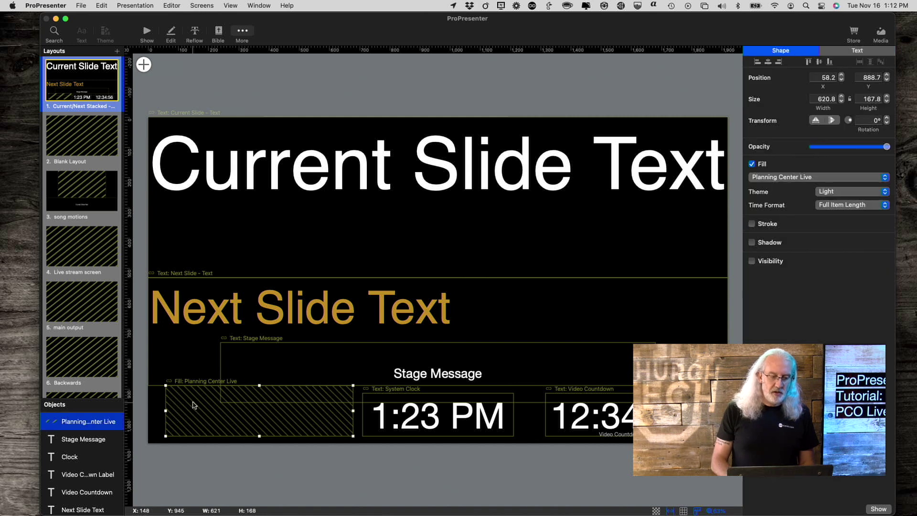
{"action": "key", "text": "Delete"}
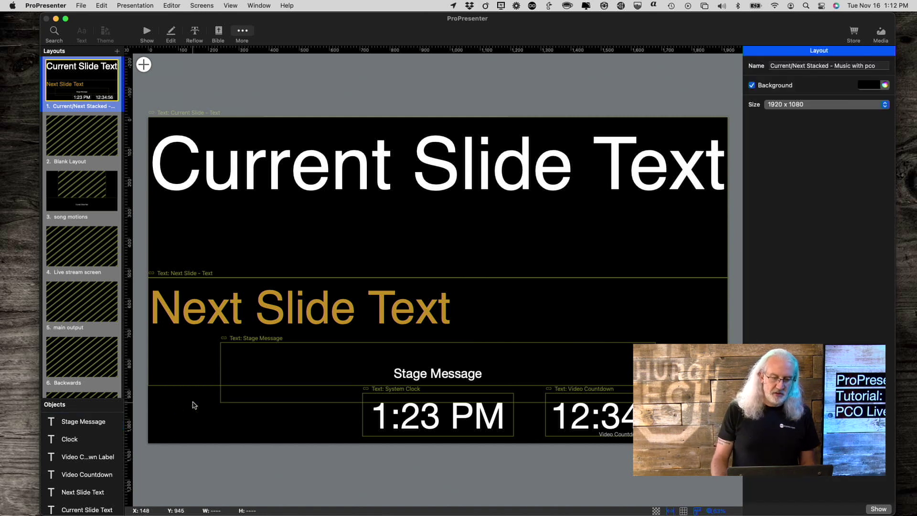
{"action": "left_click", "coordinate": [230, 6]}
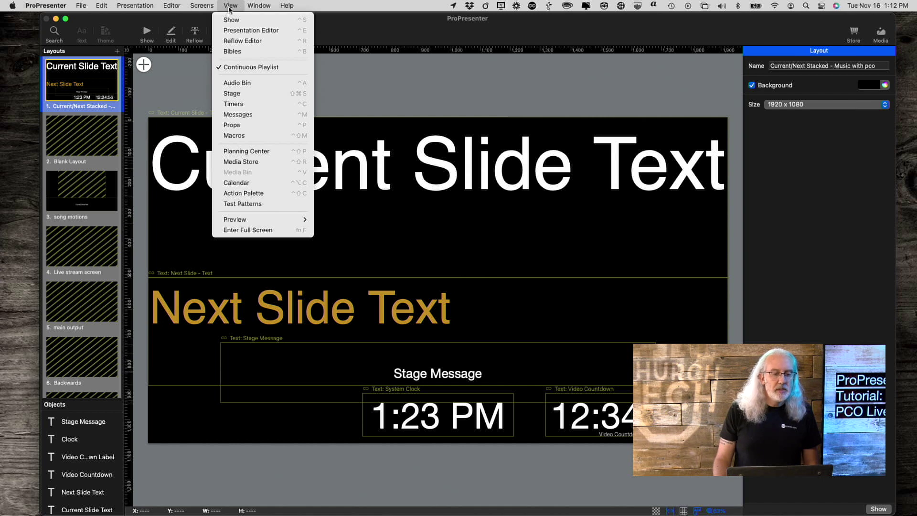
{"action": "left_click", "coordinate": [231, 152]}
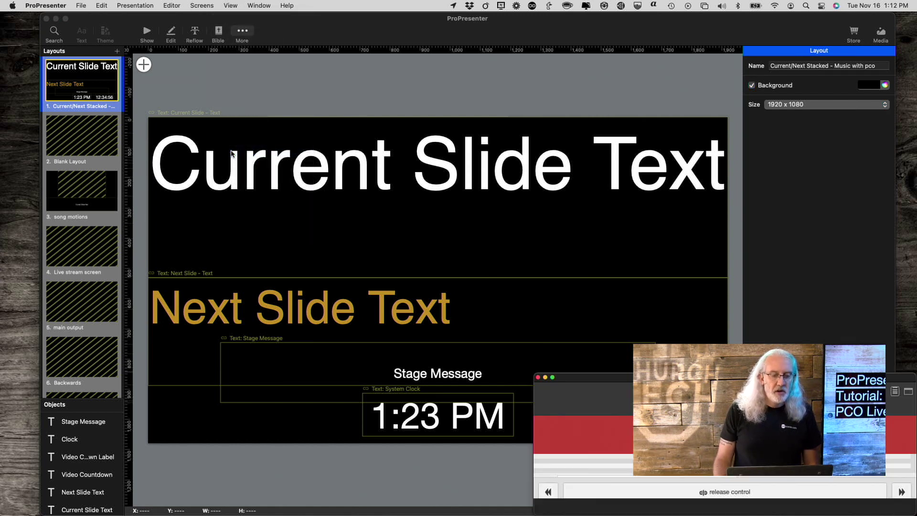
{"action": "left_click", "coordinate": [539, 378]}
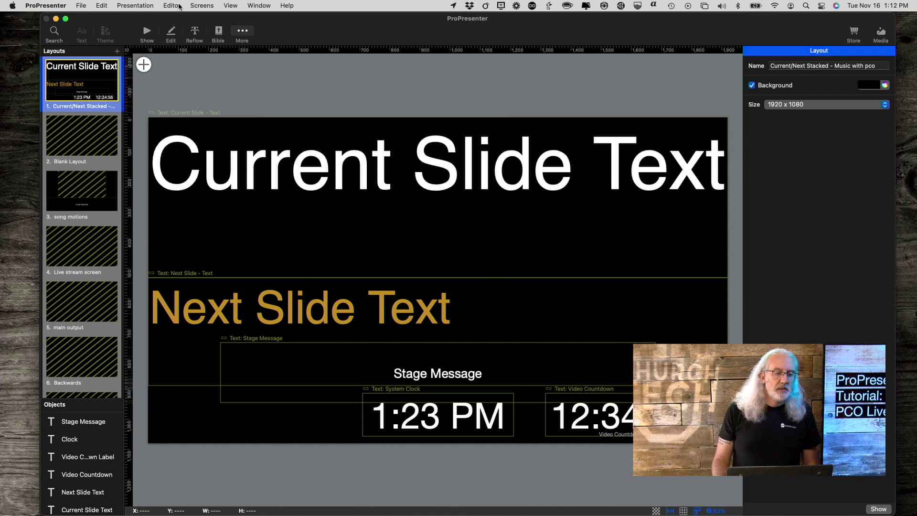
{"action": "left_click", "coordinate": [175, 6]}
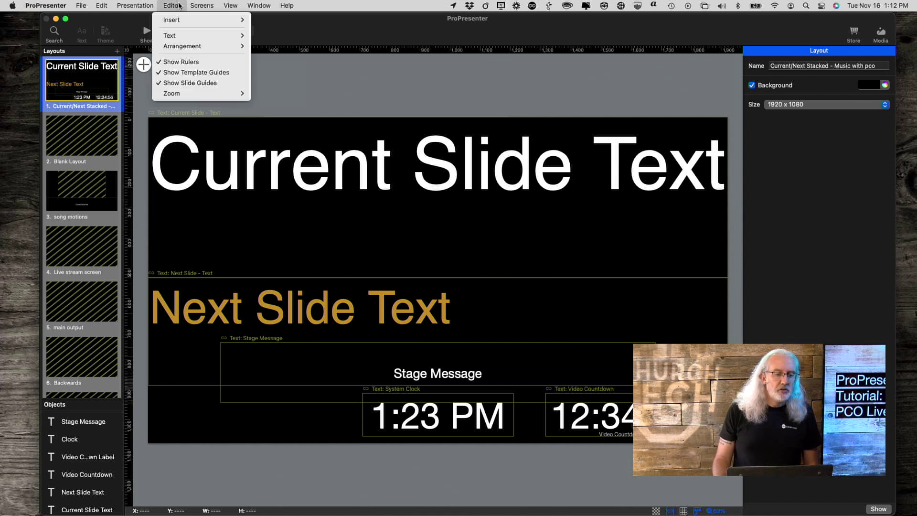
{"action": "mouse_move", "coordinate": [203, 6]}
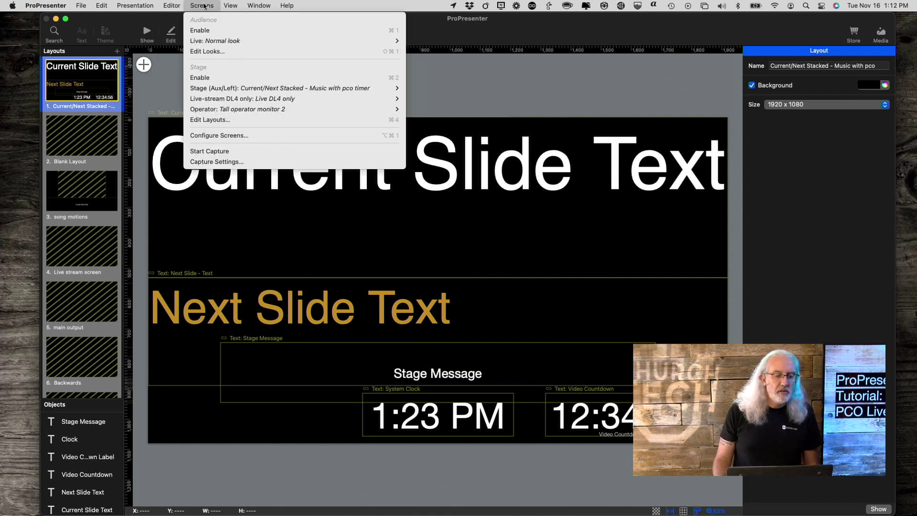
{"action": "mouse_move", "coordinate": [244, 7]}
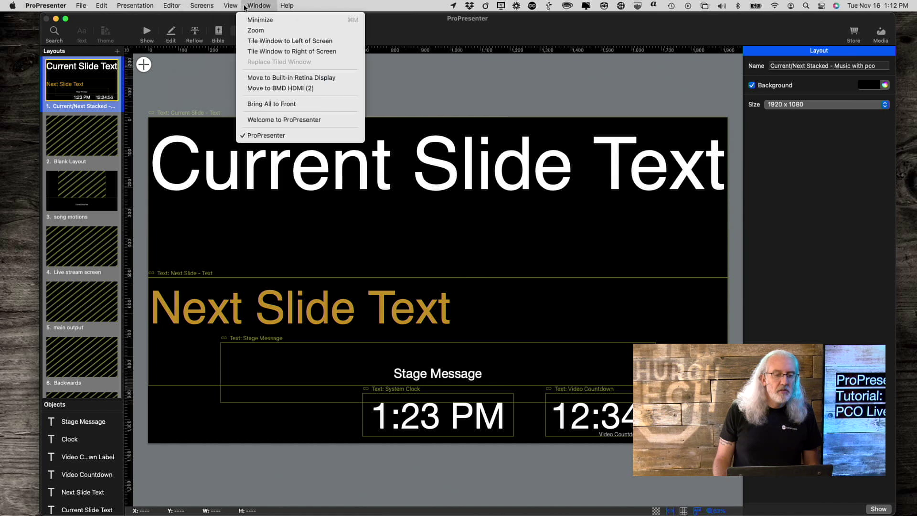
{"action": "mouse_move", "coordinate": [154, 3]}
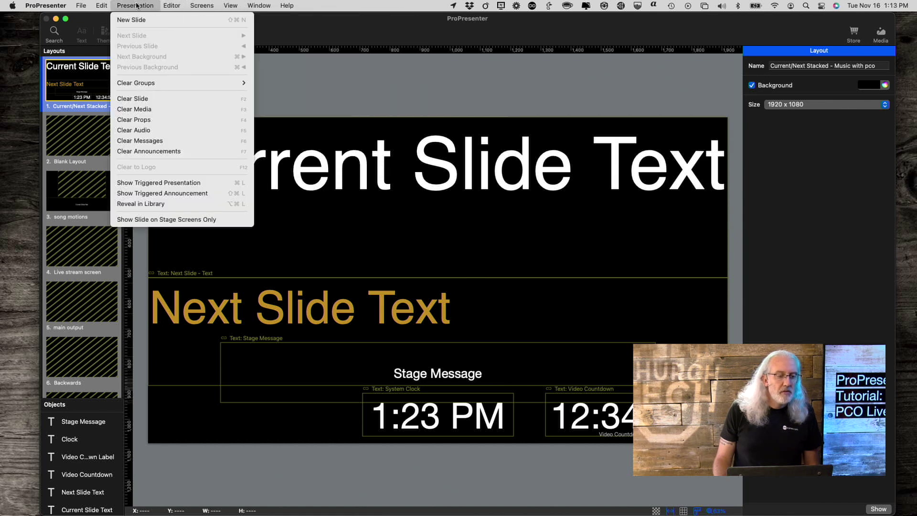
{"action": "mouse_move", "coordinate": [110, 4]}
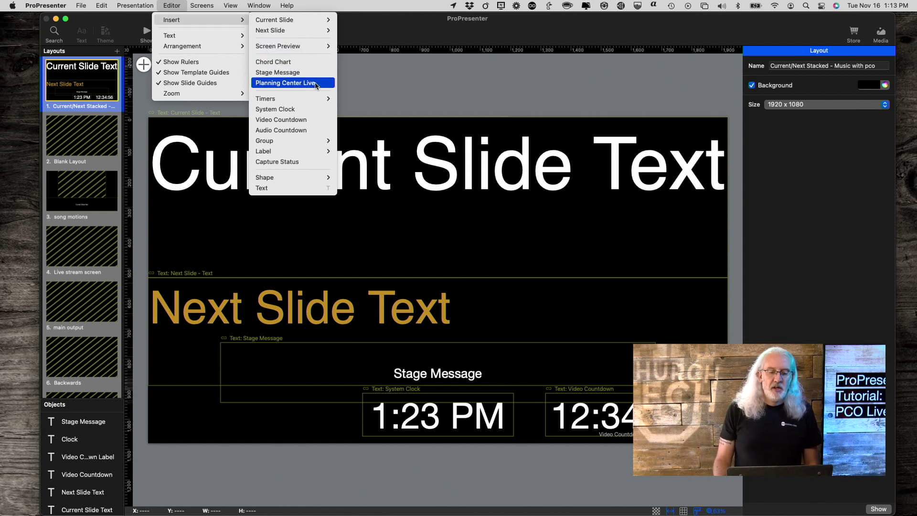
{"action": "left_click", "coordinate": [371, 91]}
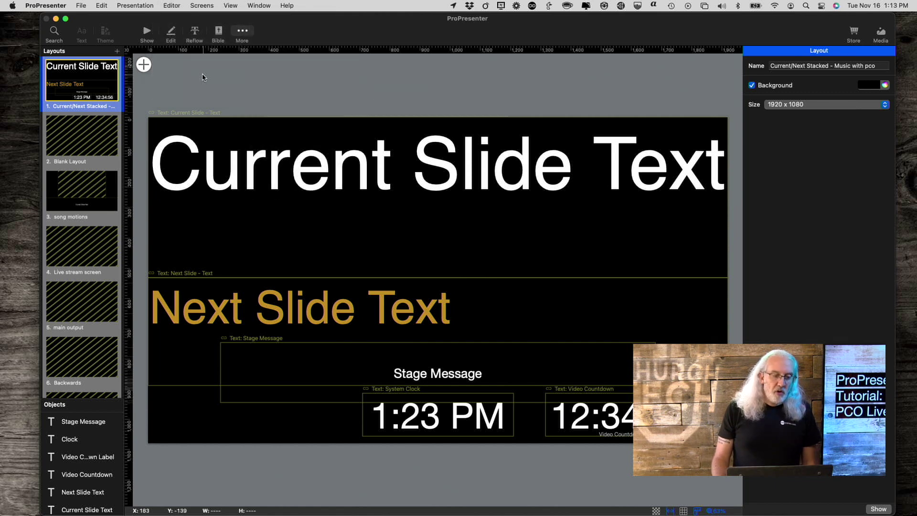
Step: Add a Planning Center Live countdown box to the layout, place it near the middle, and return to the show view
{"action": "left_click", "coordinate": [143, 65]}
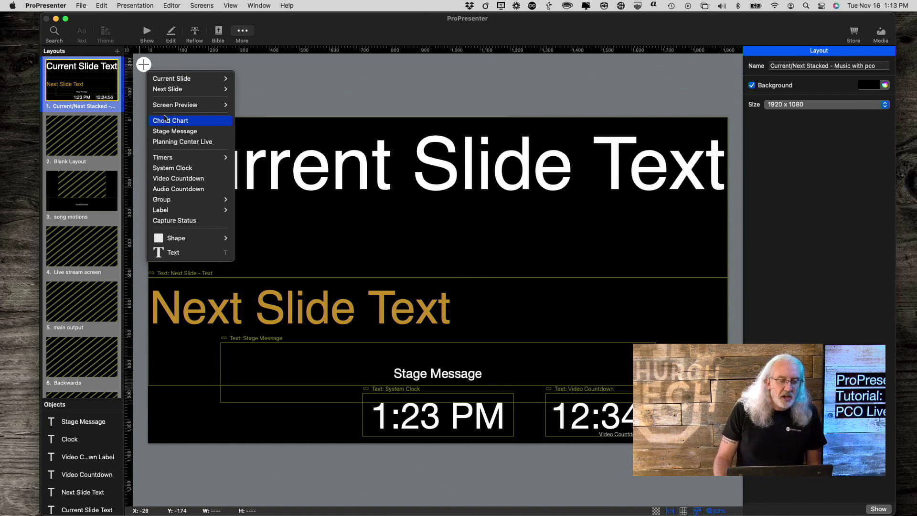
{"action": "left_click", "coordinate": [165, 143]}
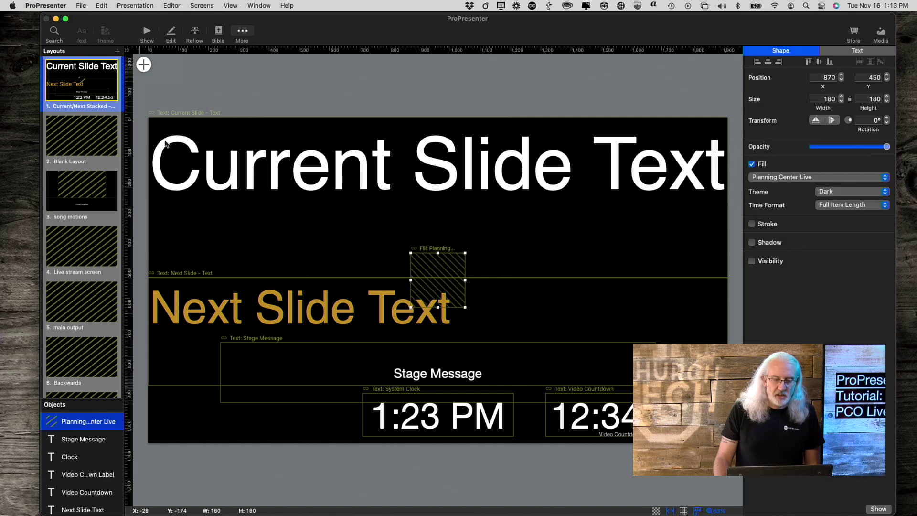
{"action": "left_click_drag", "start_coordinate": [426, 276], "coordinate": [343, 429]}
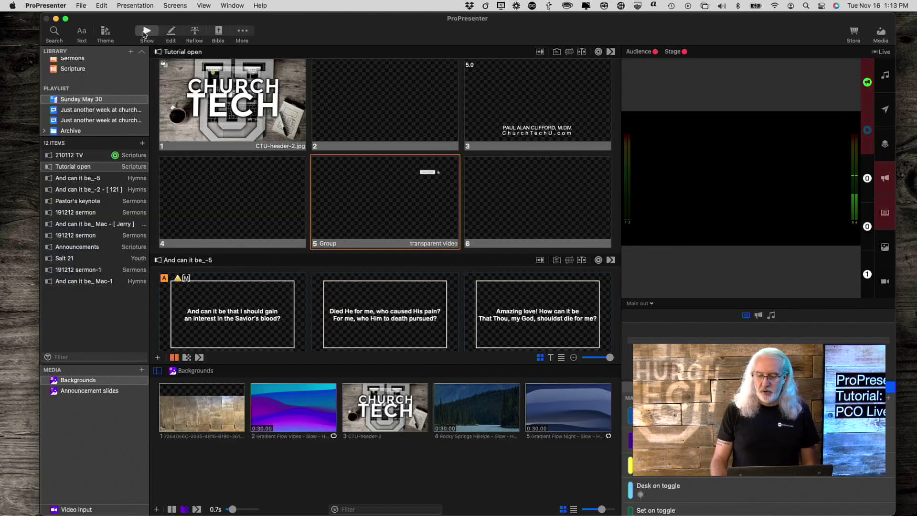
{"action": "left_click", "coordinate": [145, 32]}
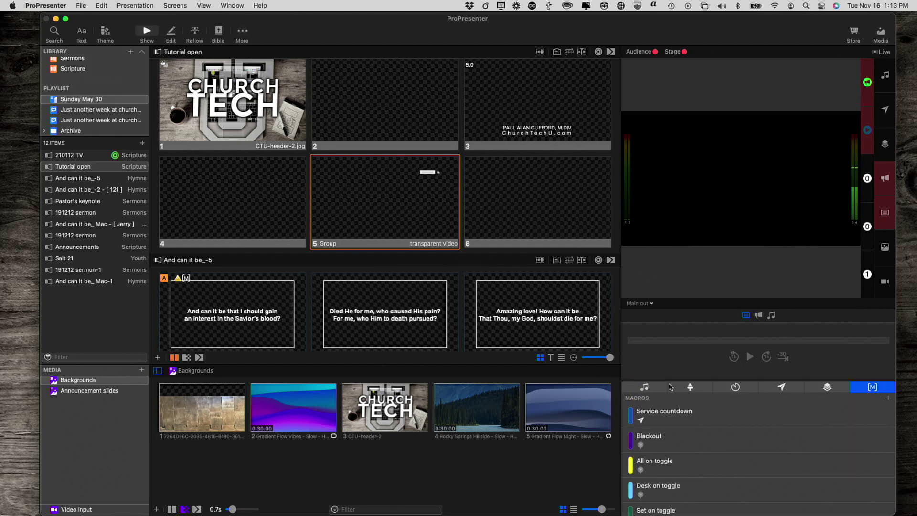
Step: Set the stage panel's output preview to Stage (Aux/Left)
{"action": "left_click", "coordinate": [689, 388]}
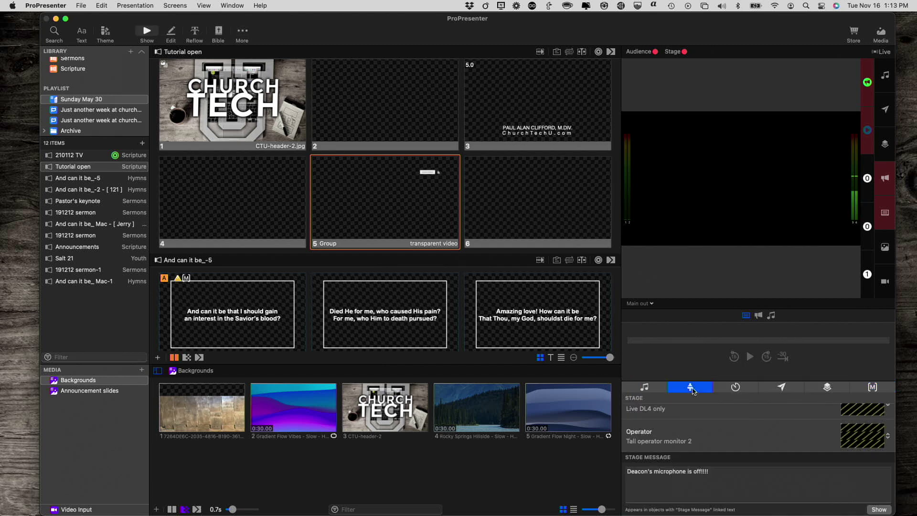
{"action": "scroll", "coordinate": [690, 420], "scroll_direction": "up", "scroll_amount": 1}
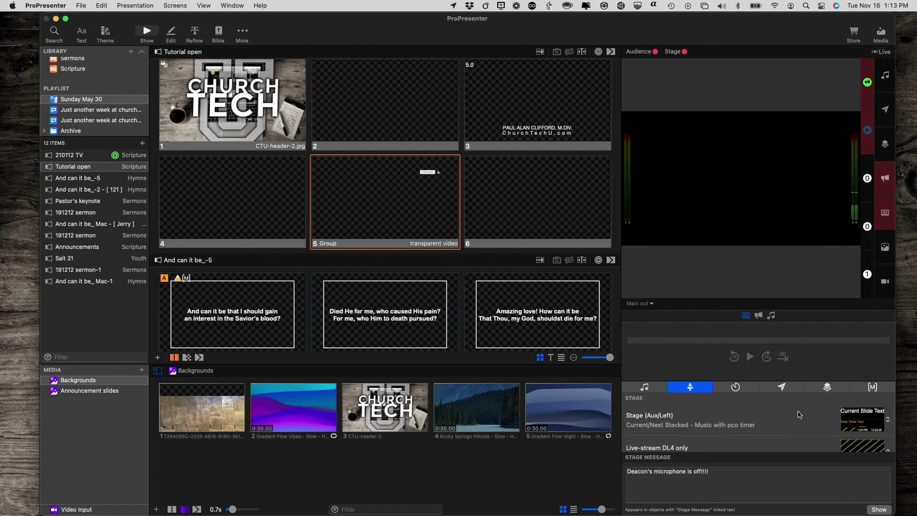
{"action": "left_click", "coordinate": [650, 304]}
{"action": "left_click", "coordinate": [646, 391]}
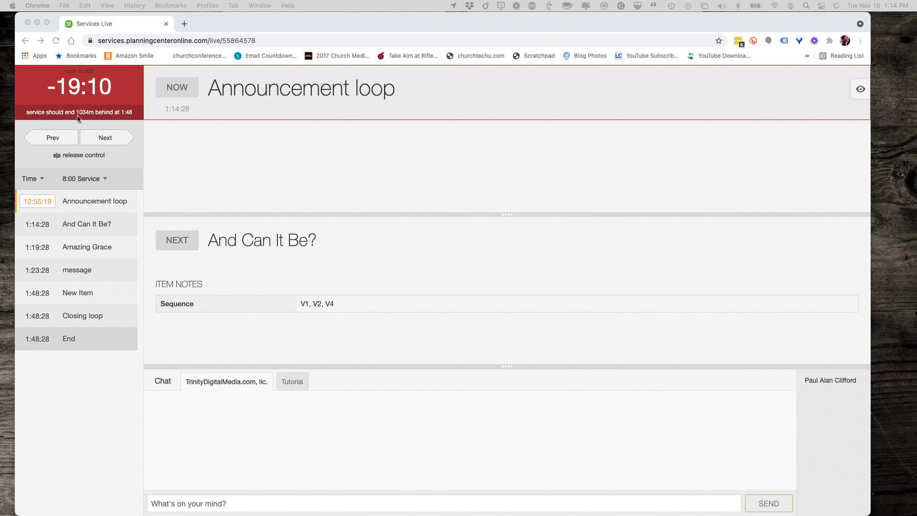
Step: Advance the Services Live plan in Chrome to And Can It Be?, then return to ProPresenter
{"action": "left_click", "coordinate": [96, 135]}
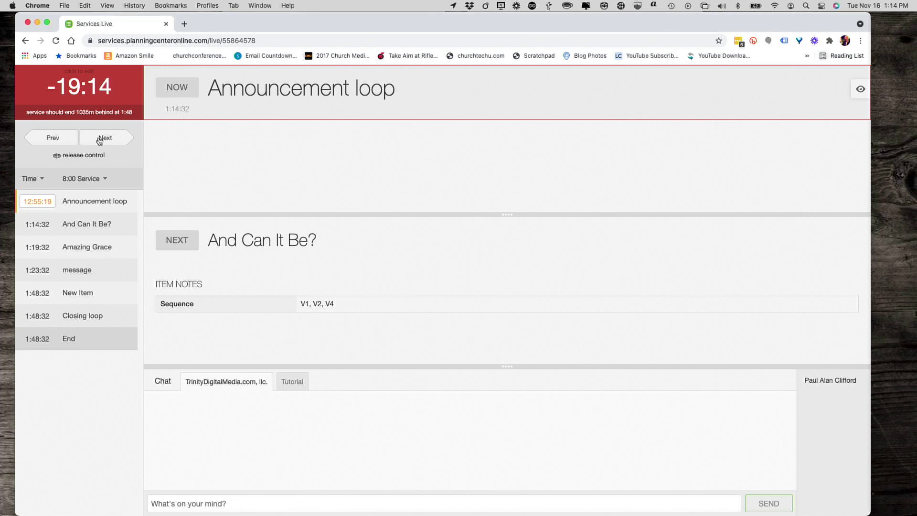
{"action": "left_click", "coordinate": [99, 139]}
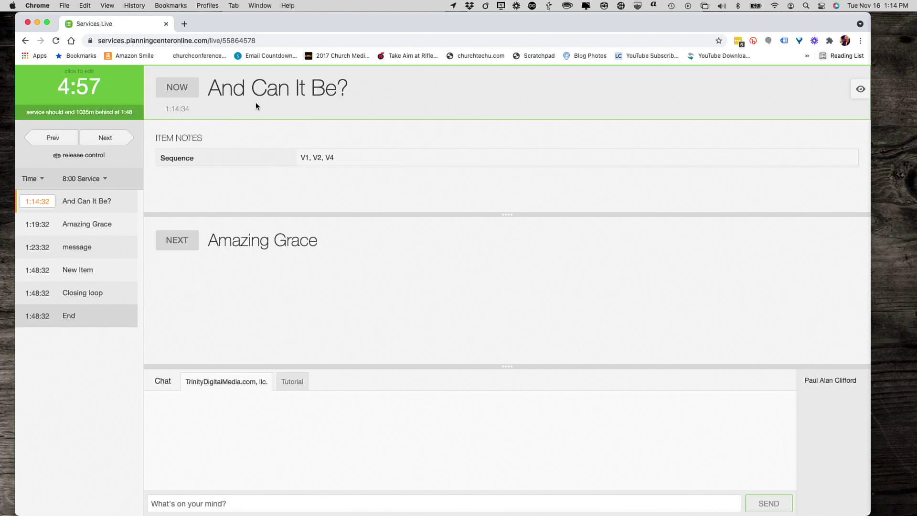
{"action": "left_click", "coordinate": [69, 74]}
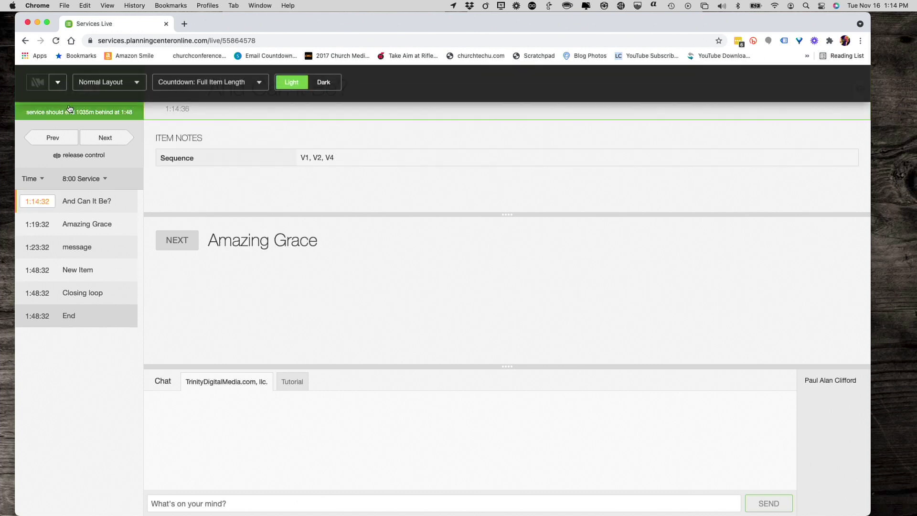
{"action": "left_click", "coordinate": [106, 115]}
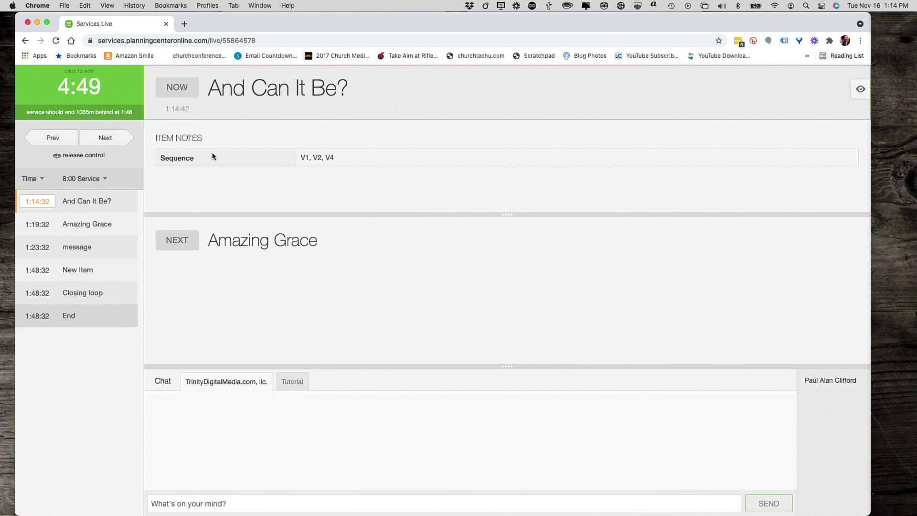
{"action": "key", "text": "super+Tab"}
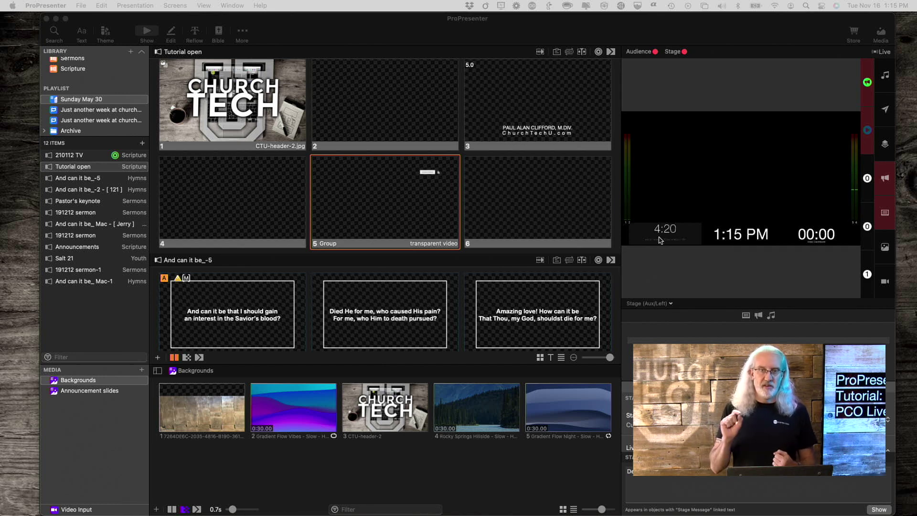
{"action": "left_click", "coordinate": [316, 32]}
Step: Reopen the Planning Center Live window and step the plan forward then back to And Can It Be?
{"action": "left_click", "coordinate": [202, 6]}
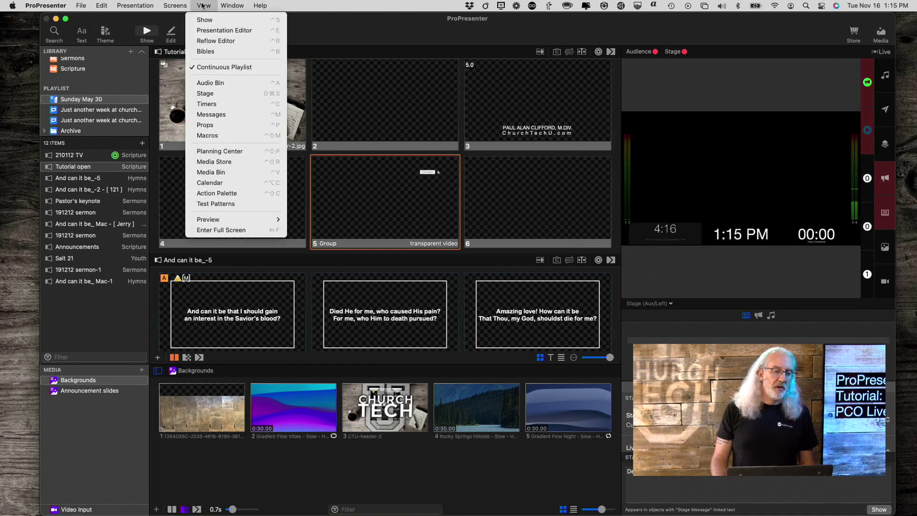
{"action": "left_click", "coordinate": [218, 152]}
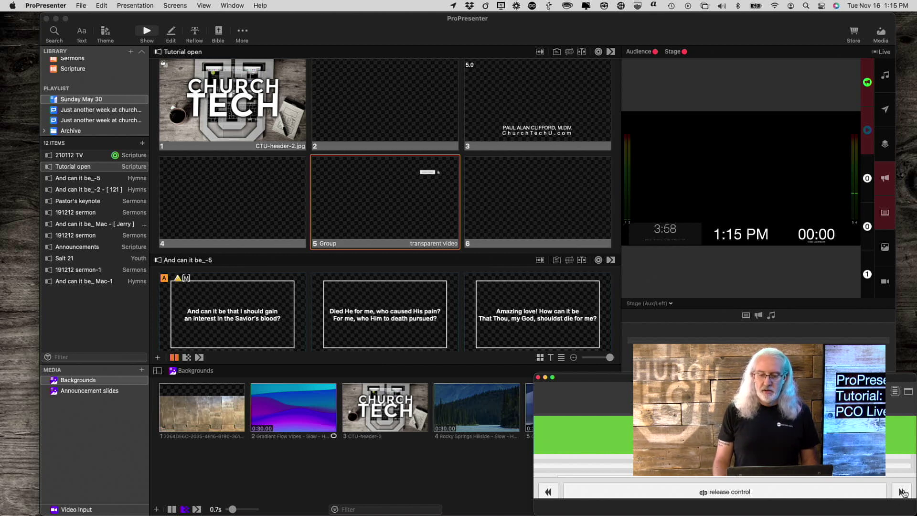
{"action": "left_click", "coordinate": [902, 493]}
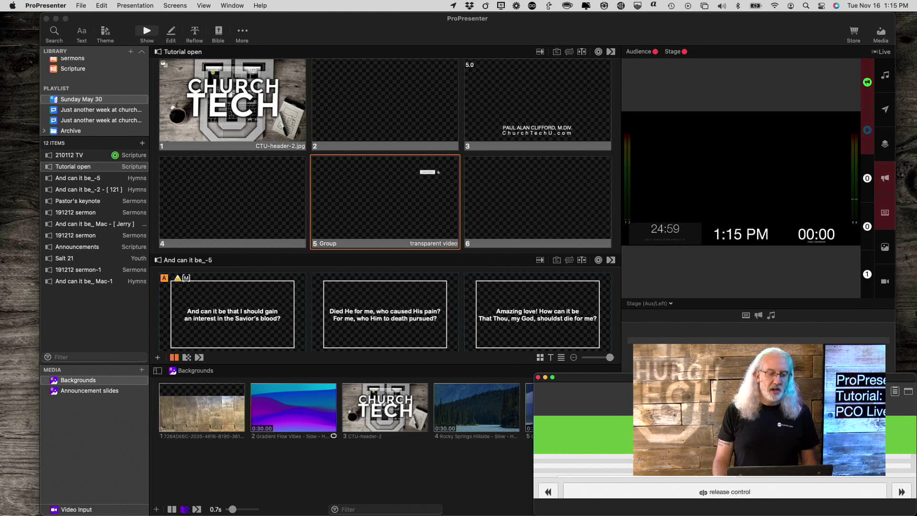
{"action": "left_click", "coordinate": [546, 493]}
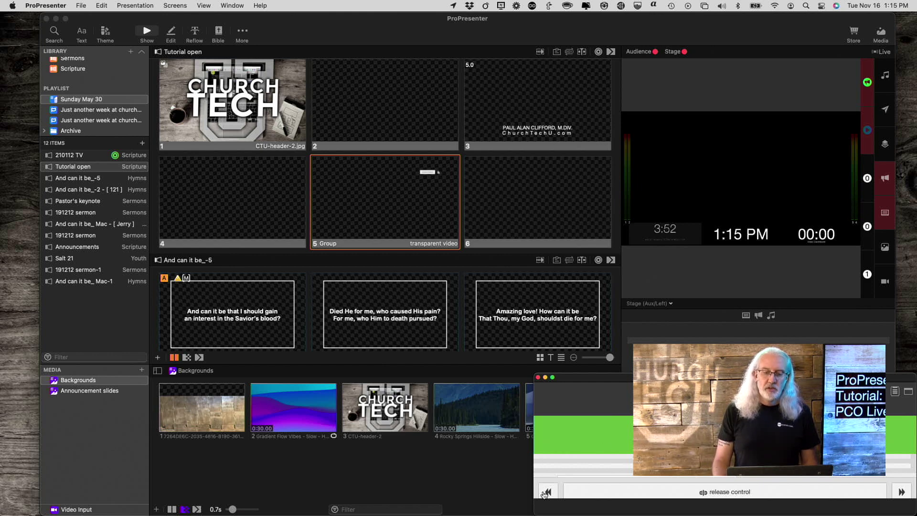
{"action": "scroll", "coordinate": [489, 320], "scroll_direction": "down", "scroll_amount": 10}
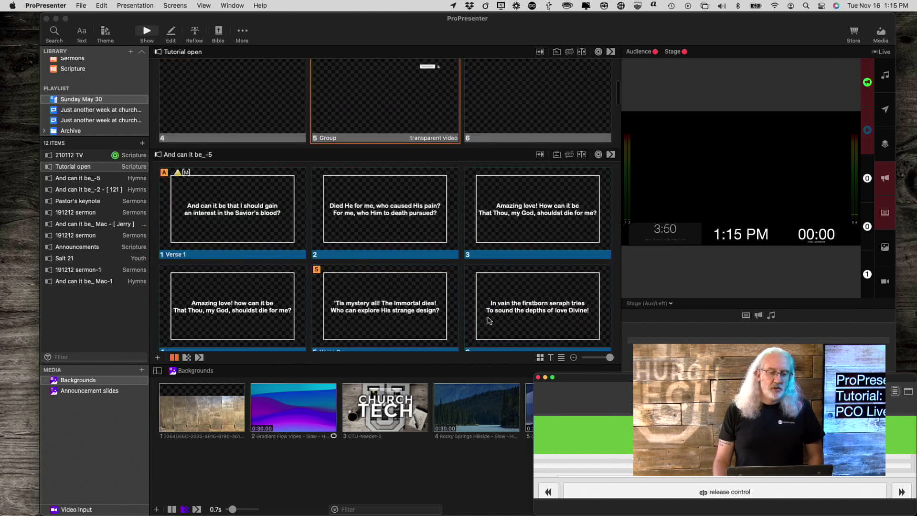
{"action": "scroll", "coordinate": [488, 320], "scroll_direction": "down", "scroll_amount": 2}
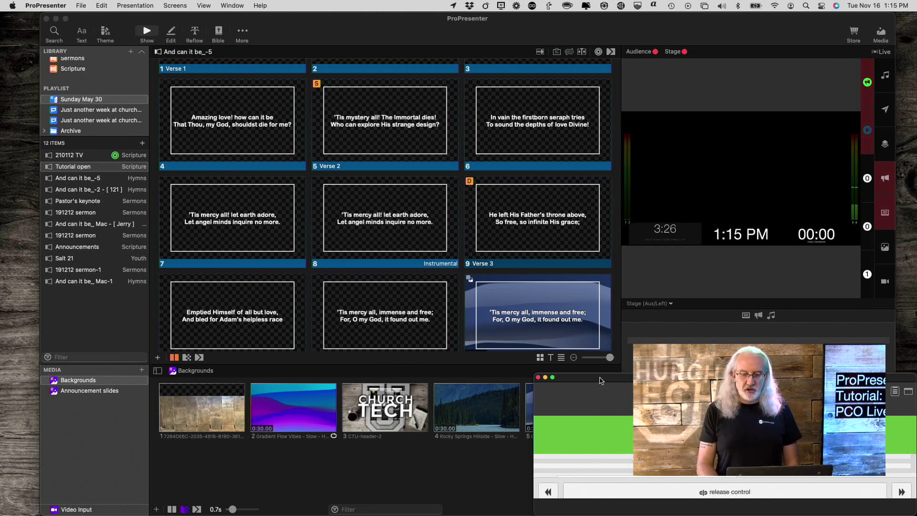
Step: Shift the Planning Center Live window slightly at the lower right and refocus the main ProPresenter window
{"action": "left_click_drag", "start_coordinate": [600, 381], "coordinate": [578, 415]}
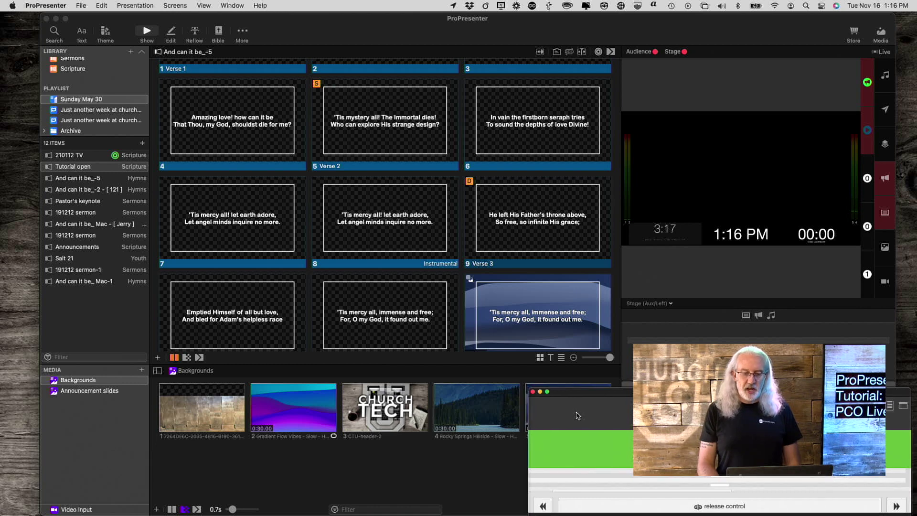
{"action": "left_click", "coordinate": [625, 26]}
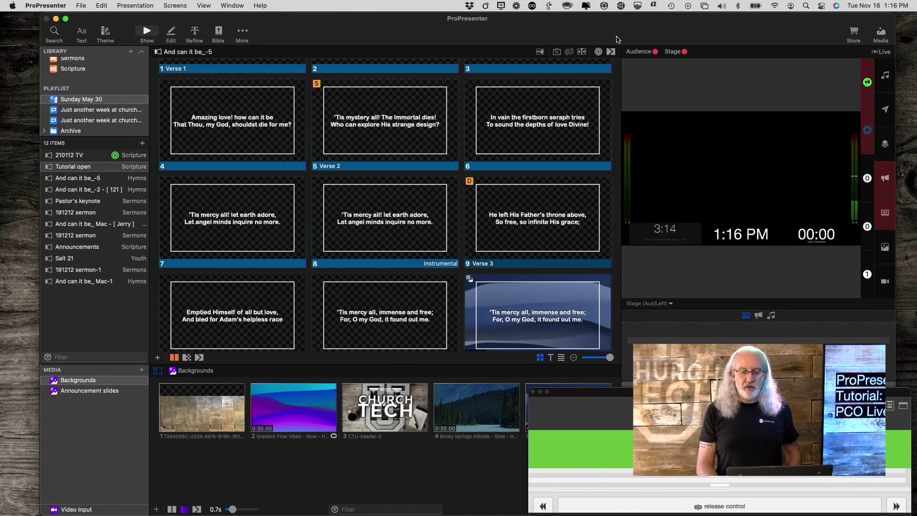